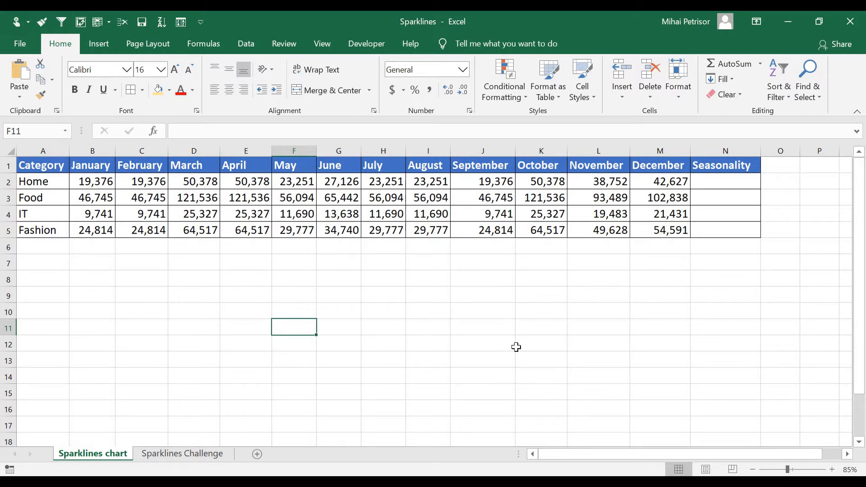
Examine the monthly category figures in A1:M5 and the empty Seasonality column beside them
left_click(555, 326)
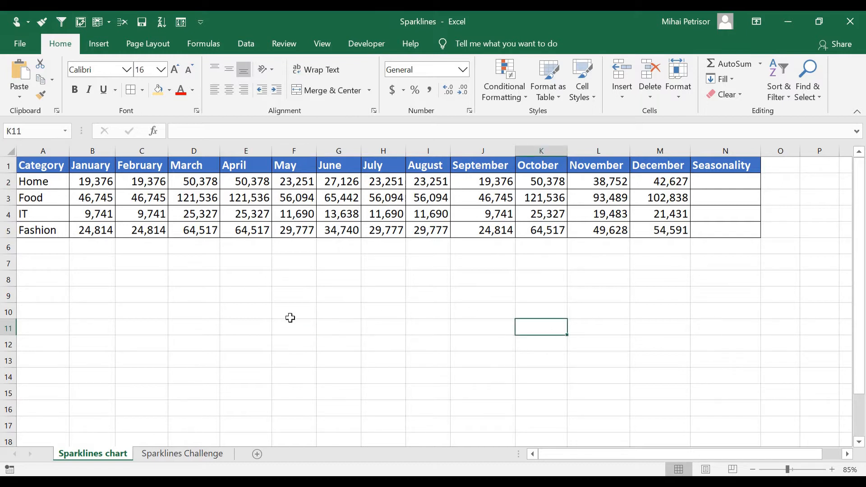
left_click_drag(57, 168, 663, 228)
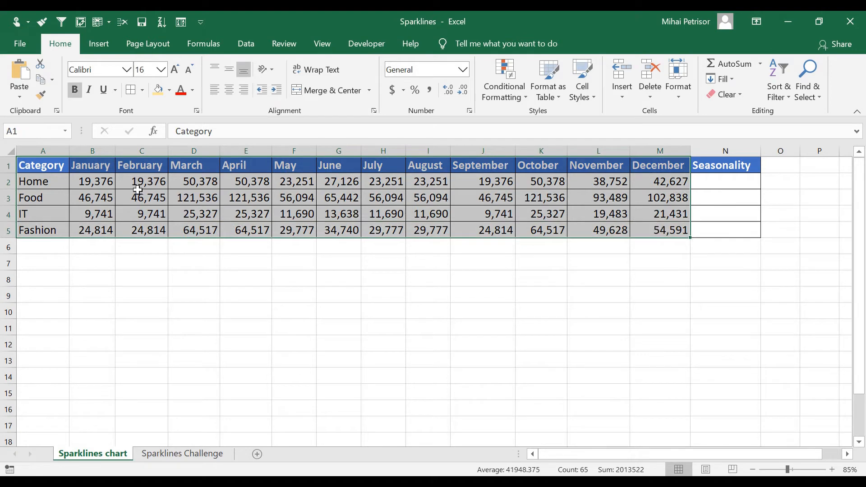
left_click(67, 196)
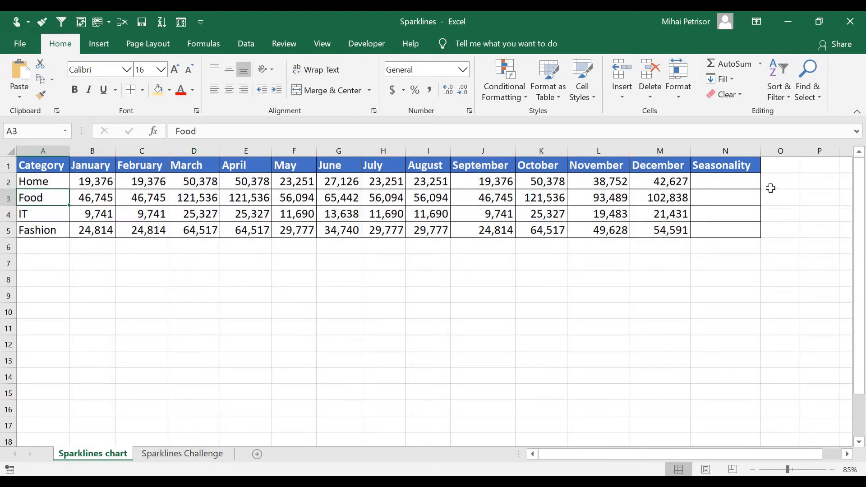
left_click(712, 166)
left_click(721, 184)
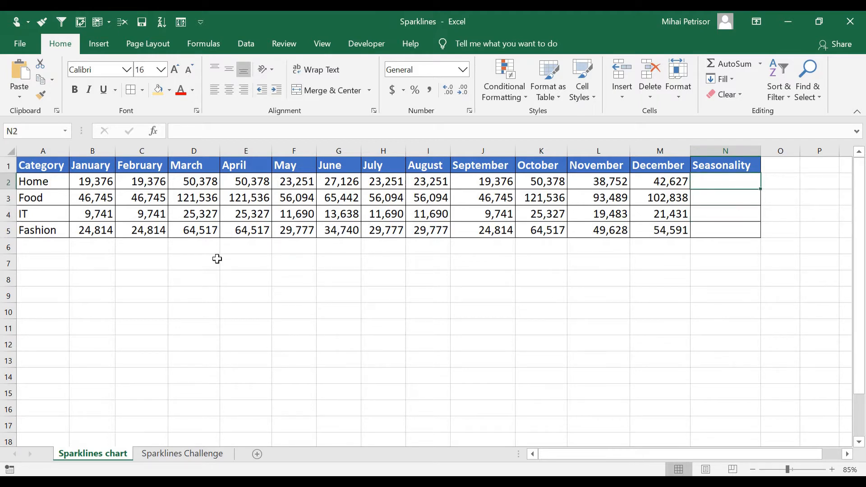
left_click(726, 202)
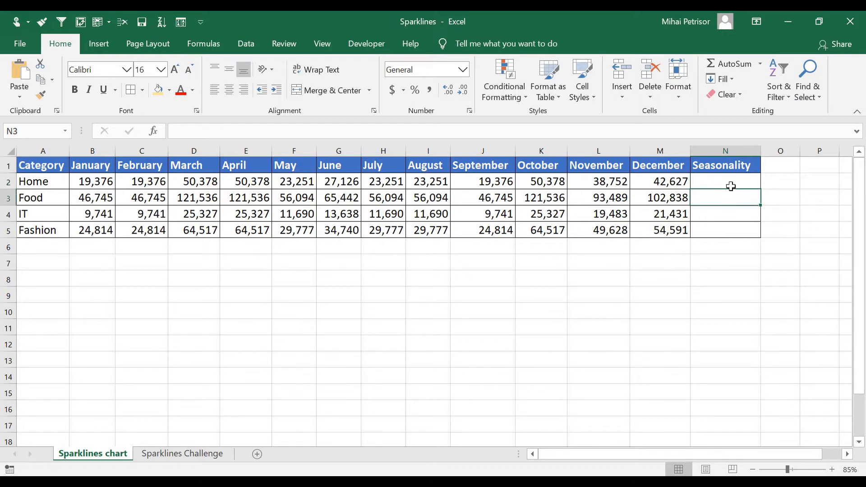
left_click(731, 180)
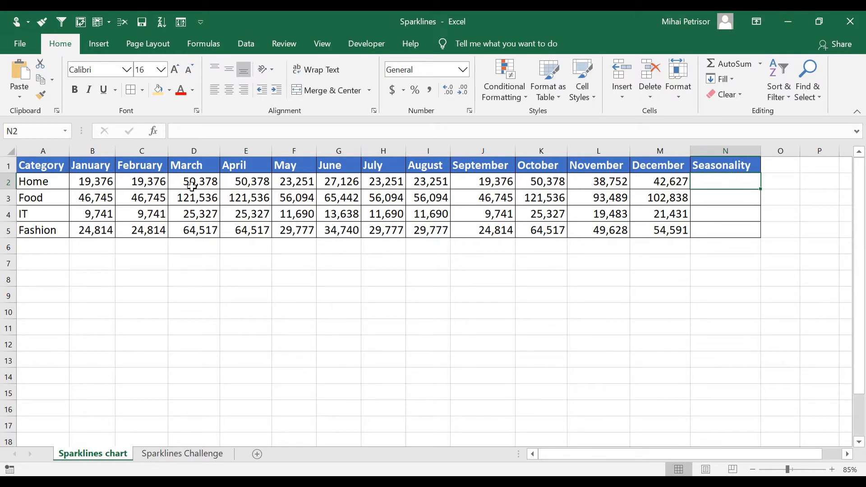
left_click(97, 181)
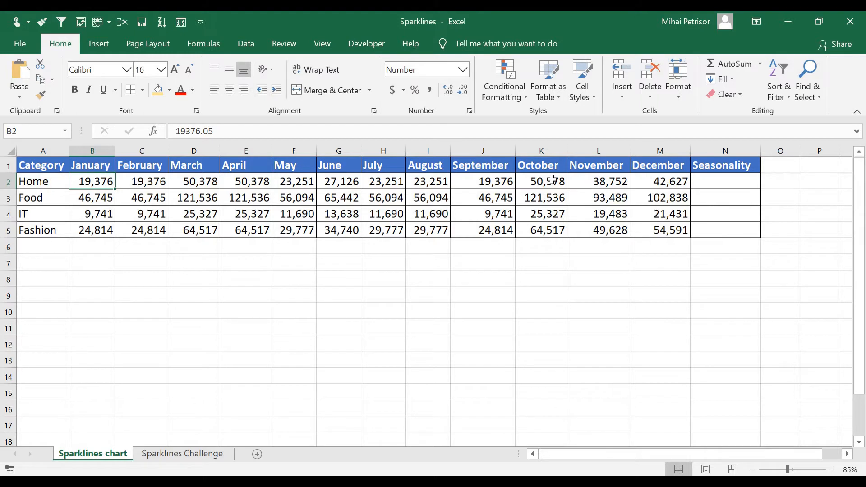
Insert a Column sparkline in Seasonality cell N2 using the Home row's monthly data range B2:M2
left_click(734, 182)
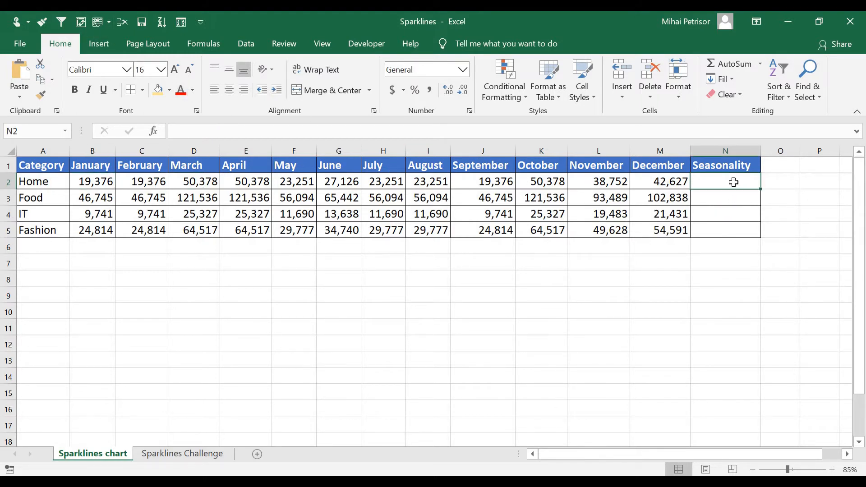
left_click(108, 44)
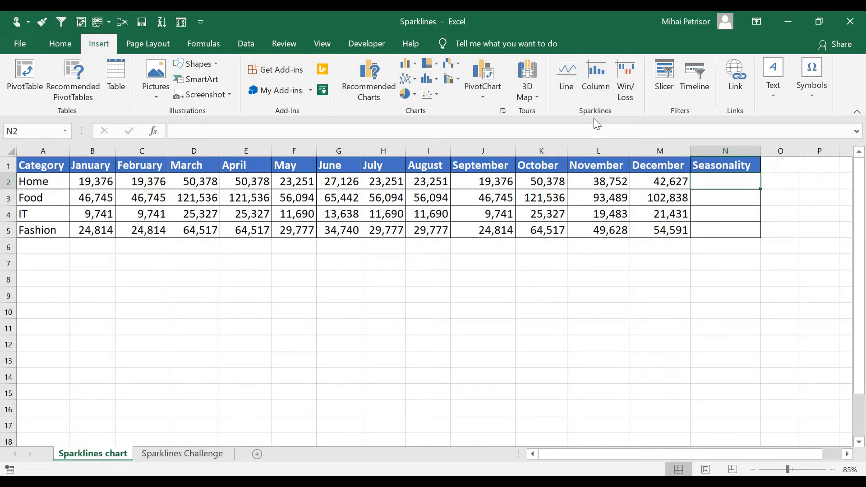
left_click(597, 79)
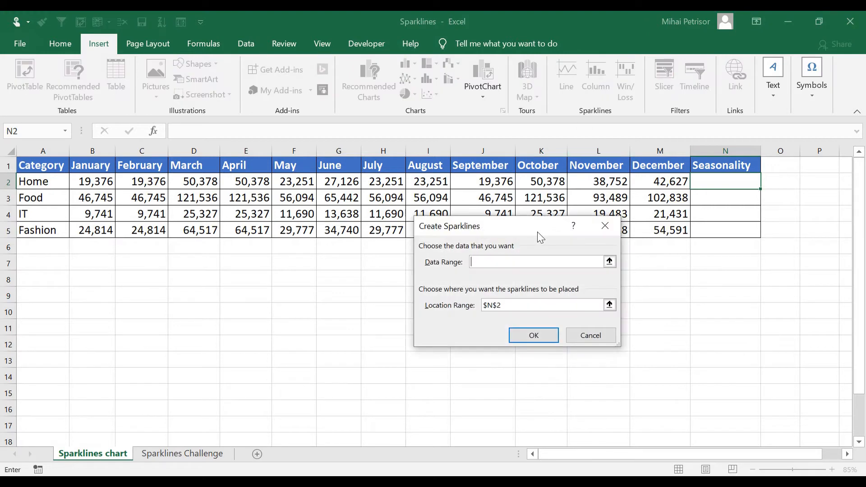
left_click_drag(480, 241, 369, 258)
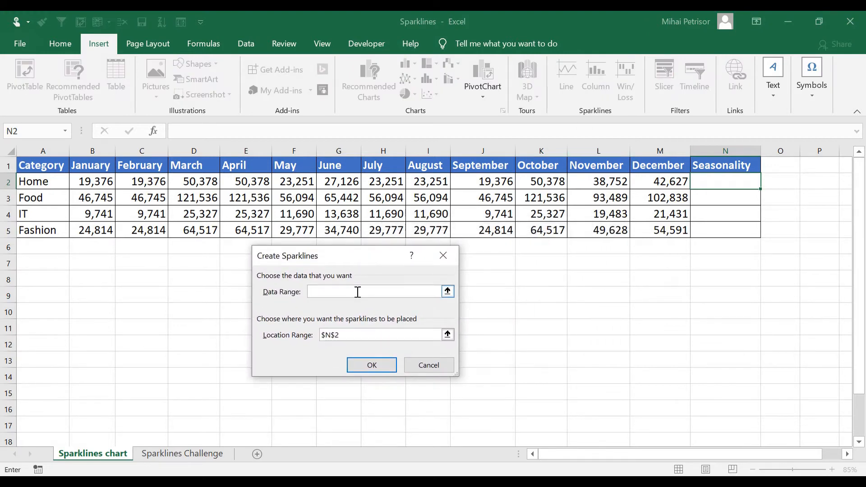
left_click(447, 291)
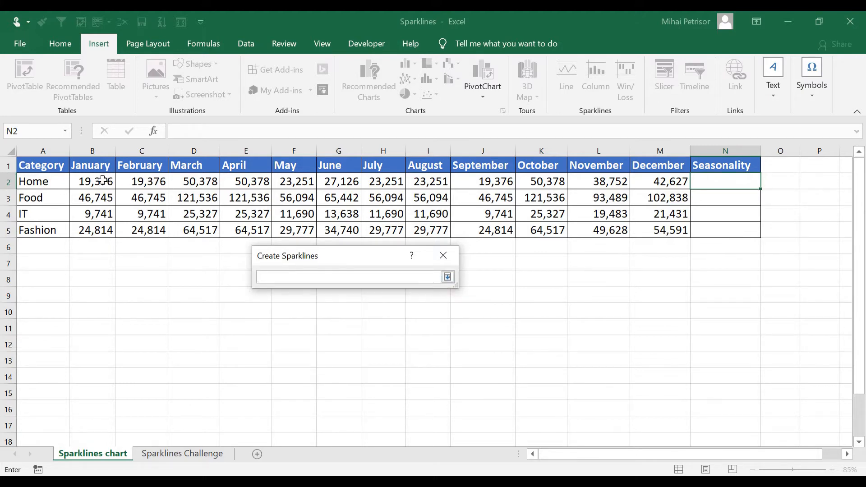
left_click_drag(103, 180, 651, 176)
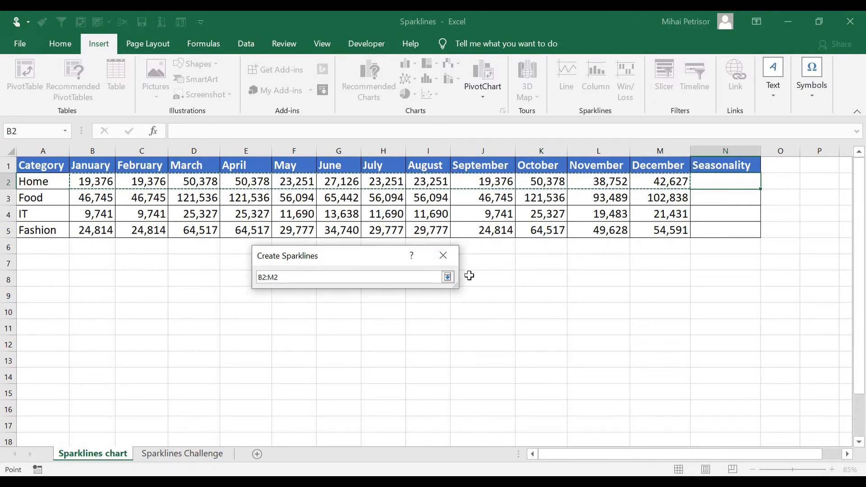
left_click(448, 276)
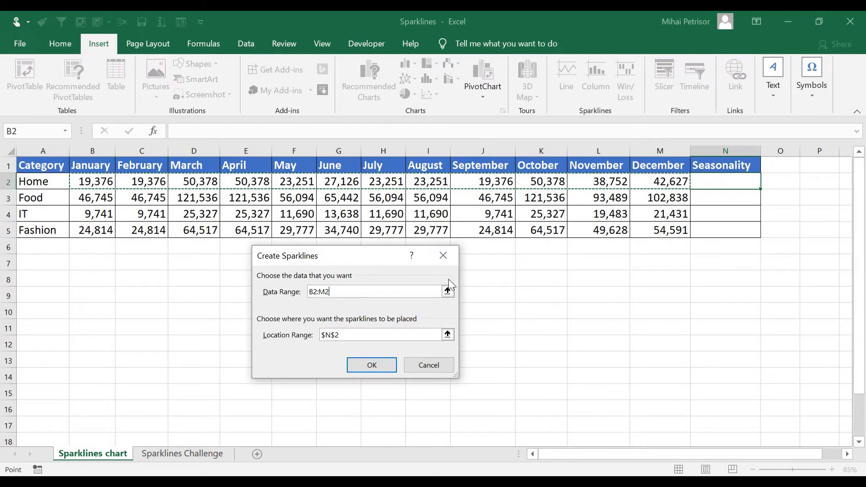
left_click(353, 336)
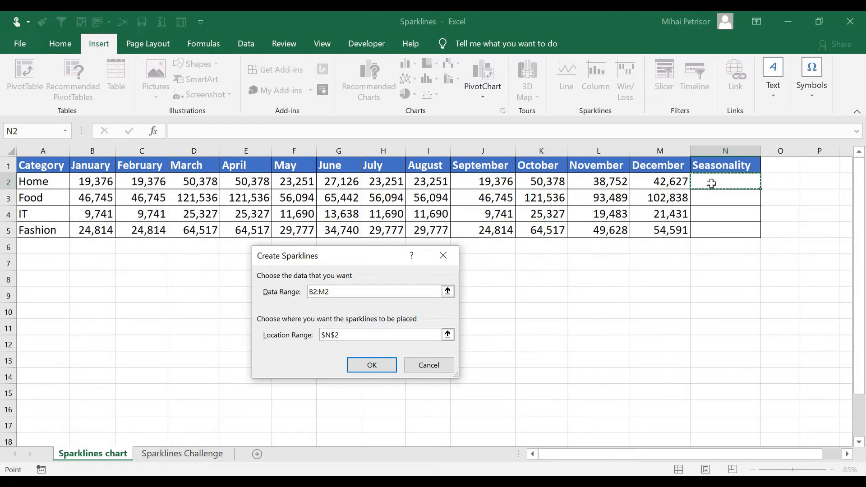
left_click(372, 367)
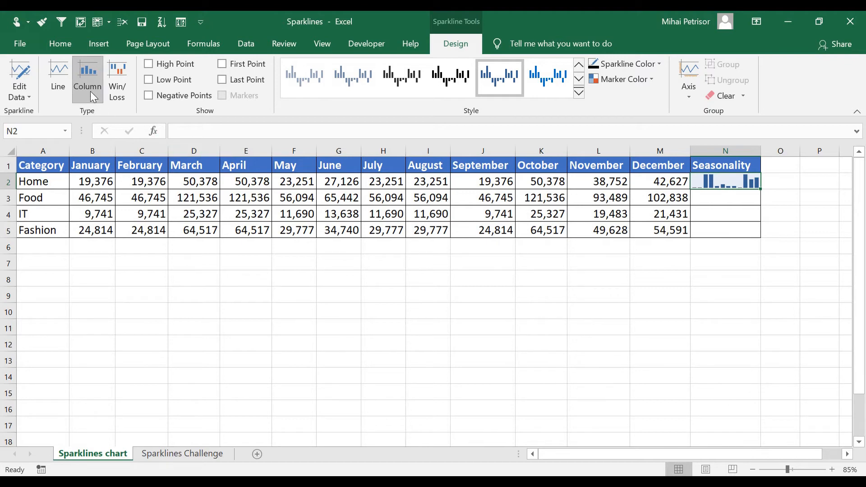
Try the Win/Loss and Line types on the Home row's sparkline and return it to Column
left_click(27, 96)
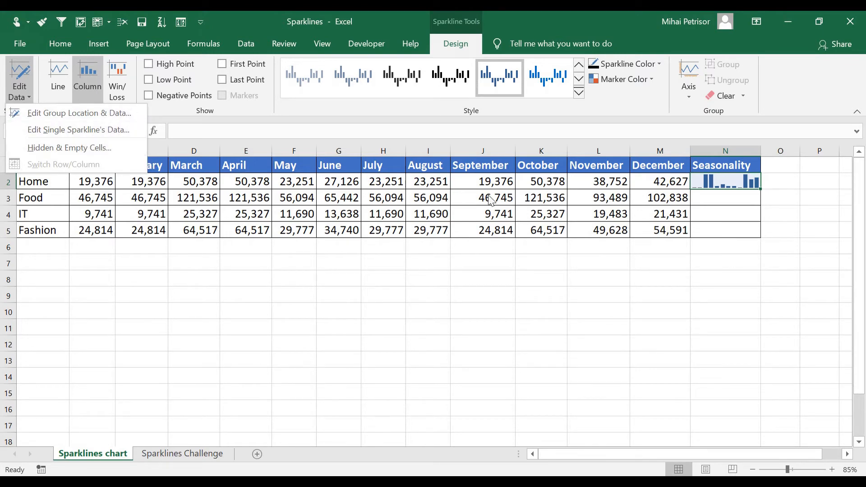
left_click(715, 181)
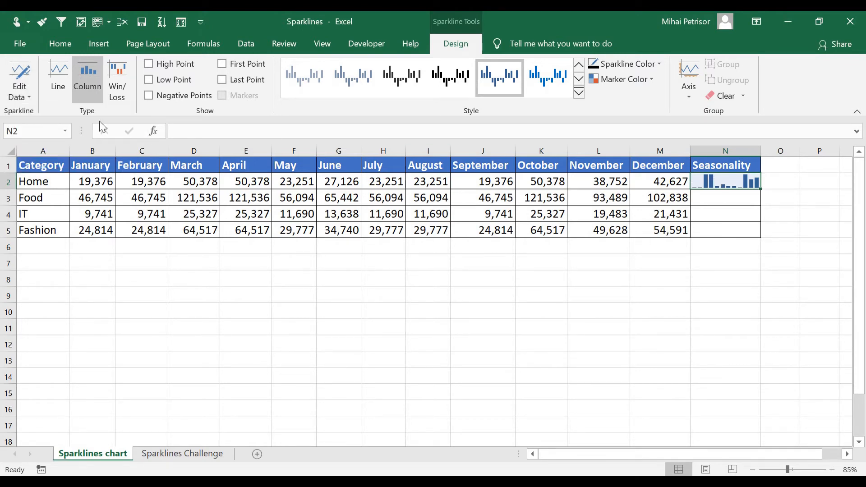
left_click(61, 86)
left_click(96, 83)
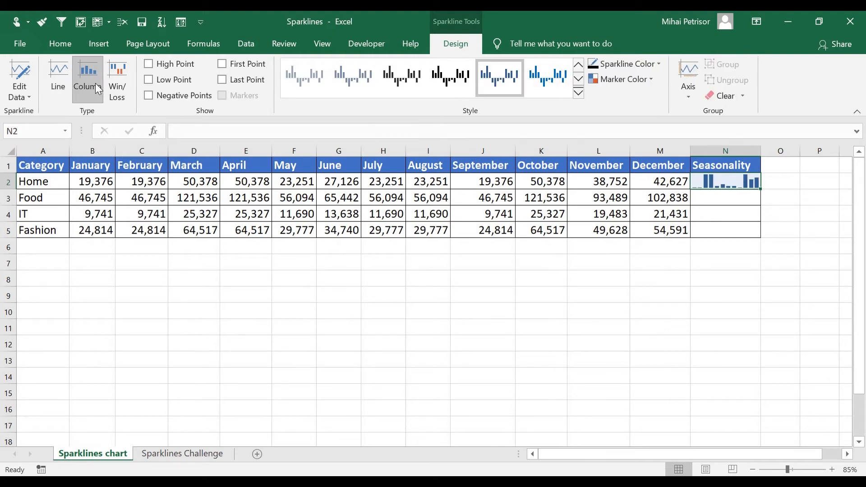
left_click(126, 83)
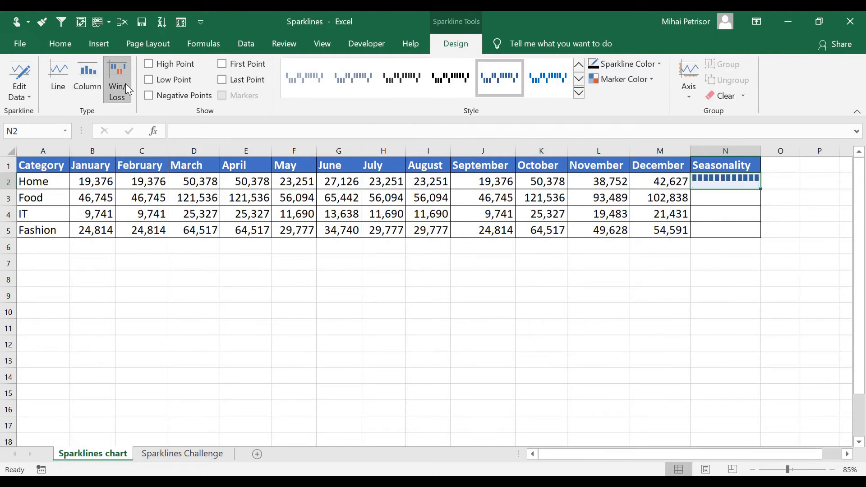
left_click(93, 86)
left_click(61, 86)
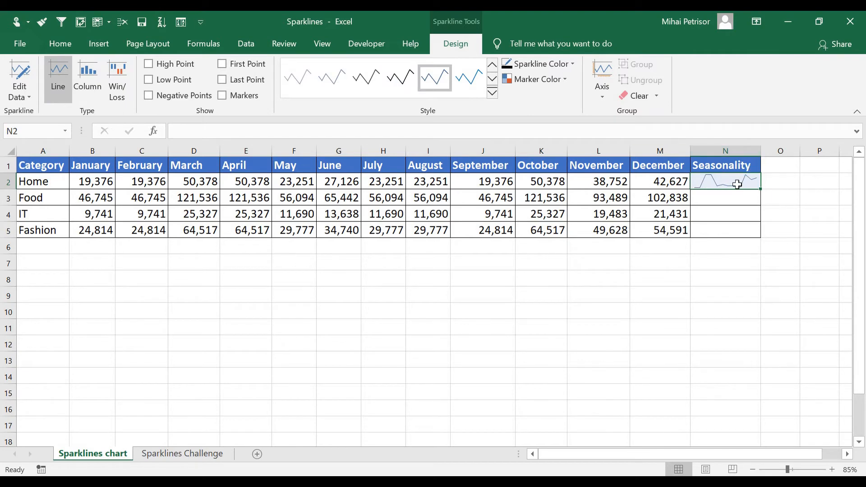
left_click(96, 79)
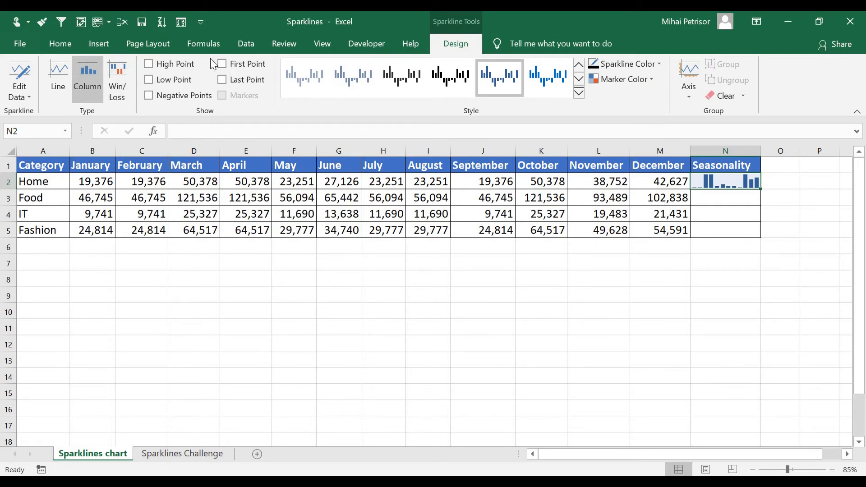
Try the High Point, Low Point and Last Point highlights on the Home row's sparkline, switching each off again
left_click(176, 65)
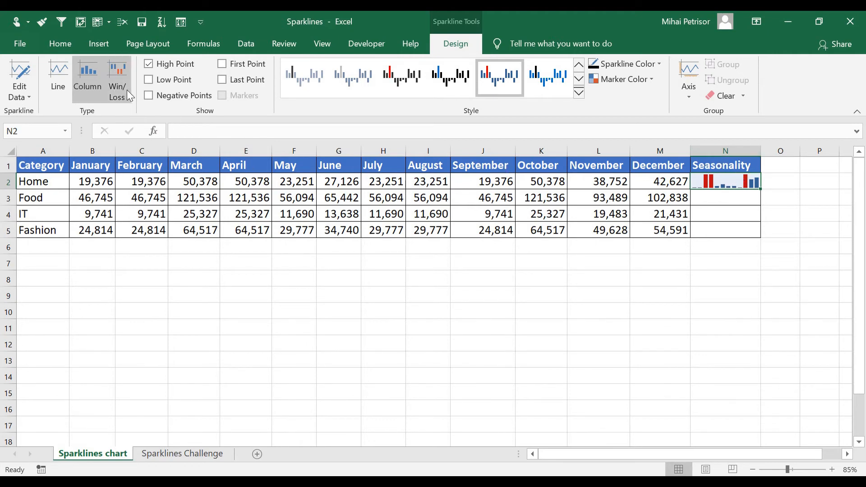
left_click(148, 79)
left_click(148, 64)
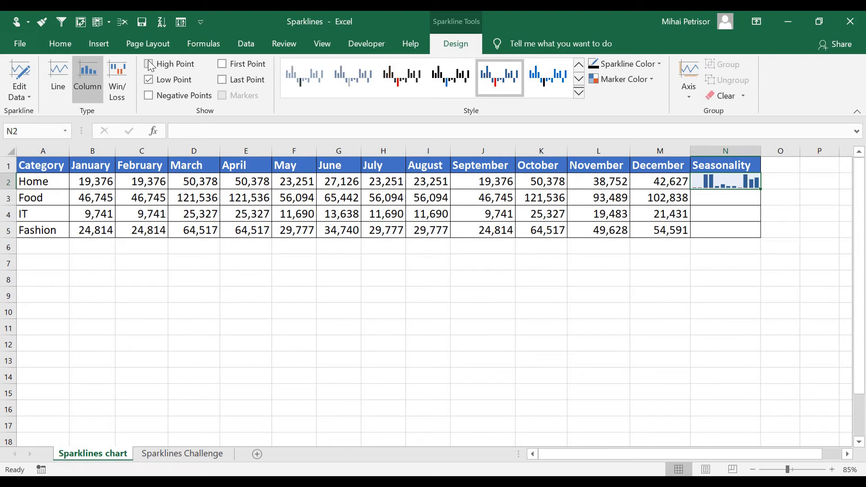
left_click(149, 81)
left_click(223, 80)
left_click(223, 80)
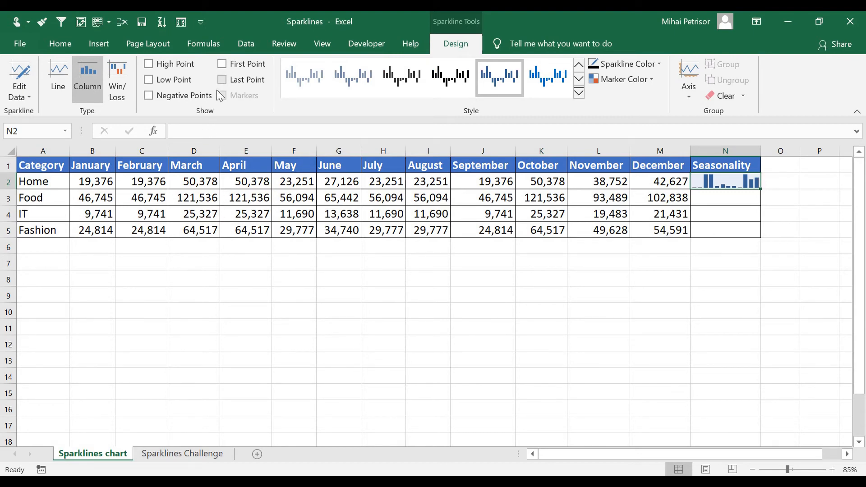
left_click(579, 92)
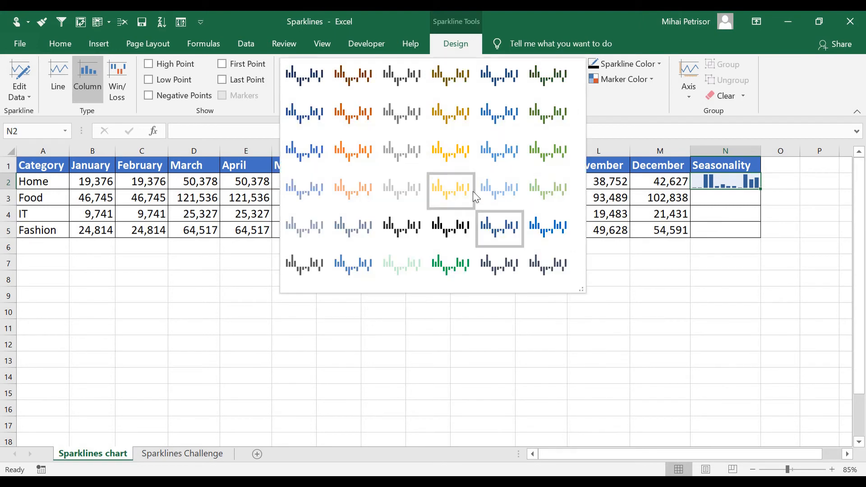
left_click(658, 62)
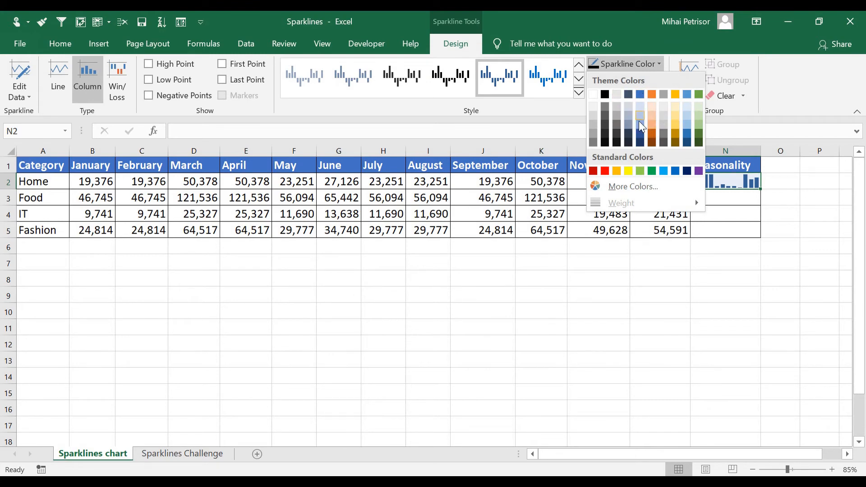
left_click(718, 314)
Set the High Point marker color of the Home row's sparkline to the standard light green
left_click(649, 80)
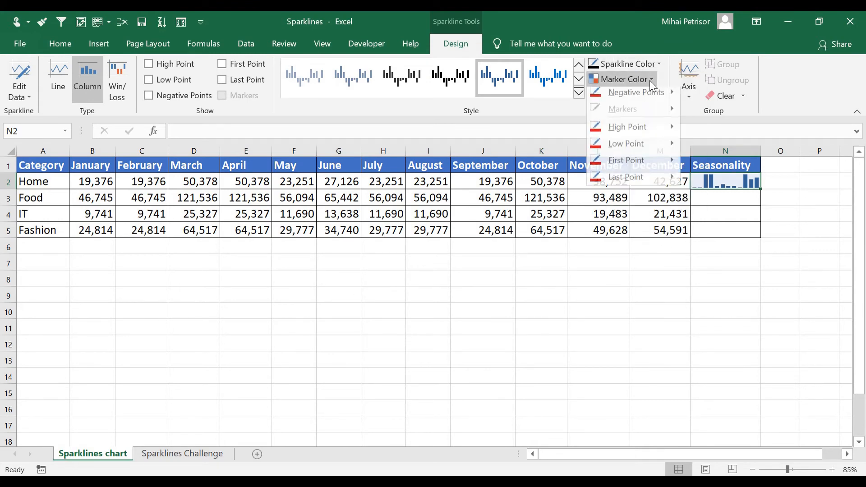
mouse_move(640, 135)
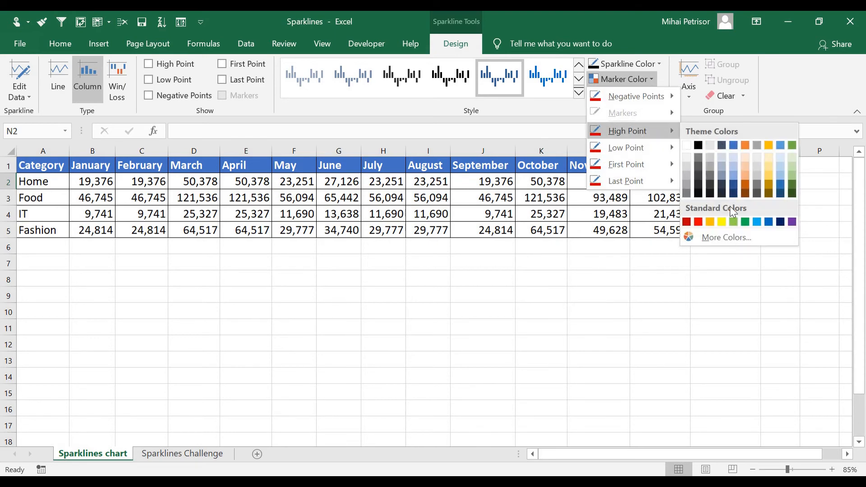
left_click(732, 222)
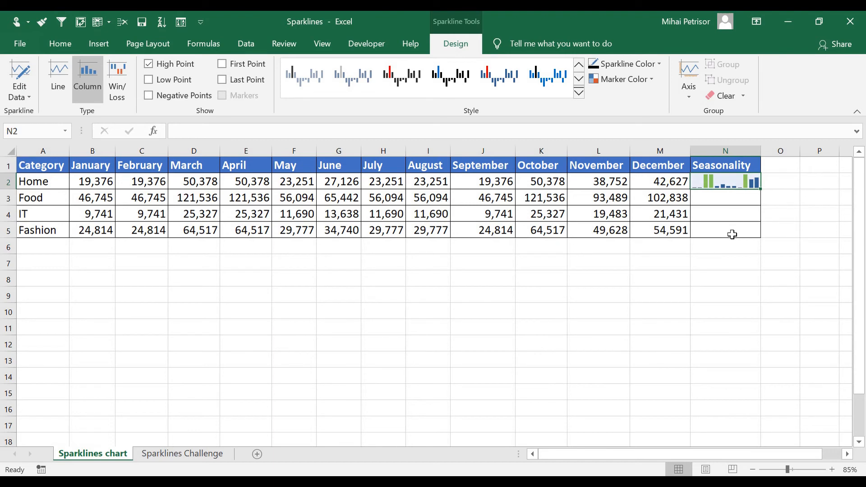
Copy the Home row's sparkline from N2 into the Food row's Seasonality cell N3
key("ctrl+c")
left_click(724, 199)
key("ctrl+v")
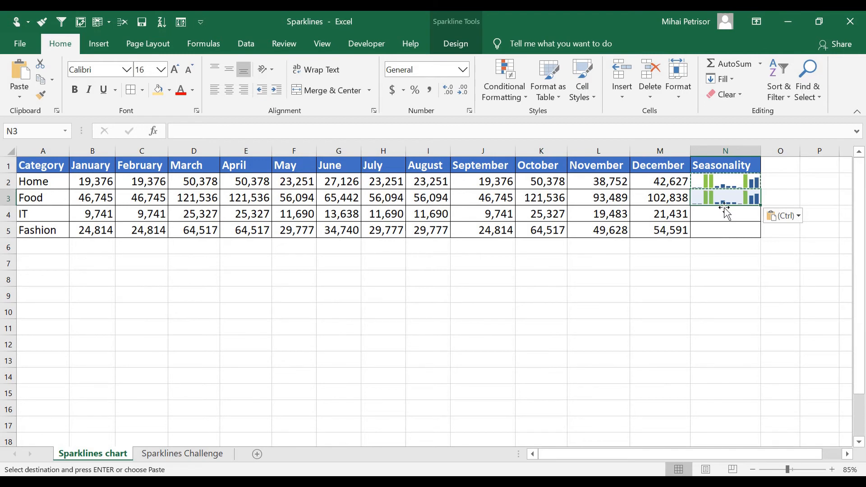
Try pasting the copied sparkline into the IT row's cell N4 and undo the paste
left_click(718, 214)
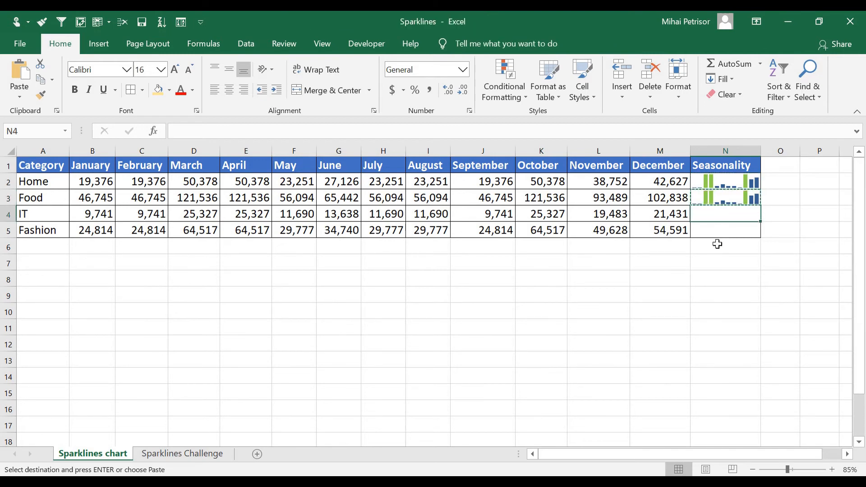
key("ctrl+v")
key("ctrl+z")
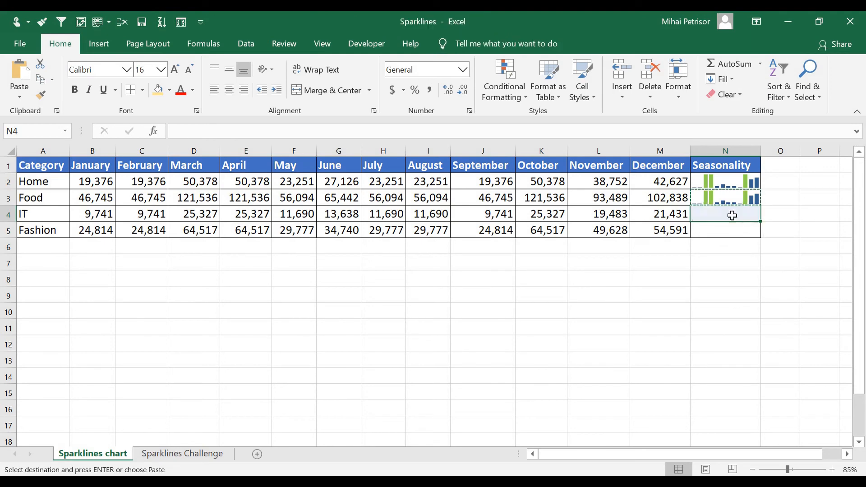
Edit the group location and data of the Food row's sparkline in N3, reselecting B3:M3 as its data range
left_click(731, 198)
right_click(731, 198)
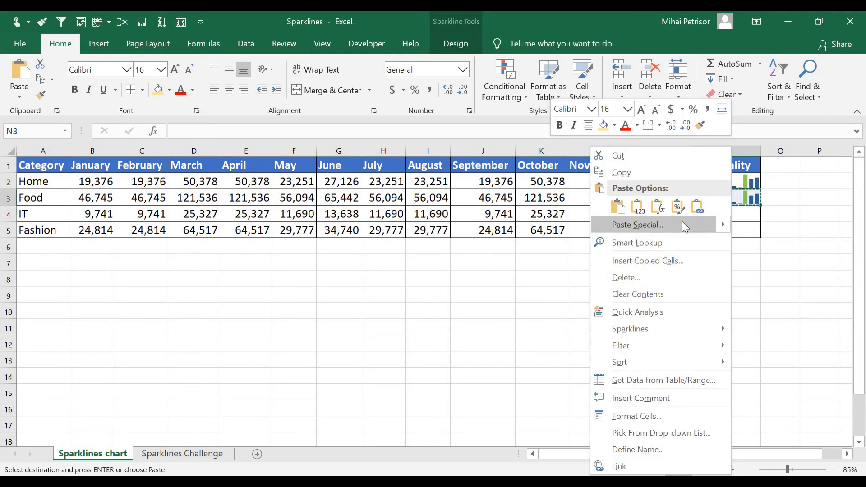
mouse_move(655, 330)
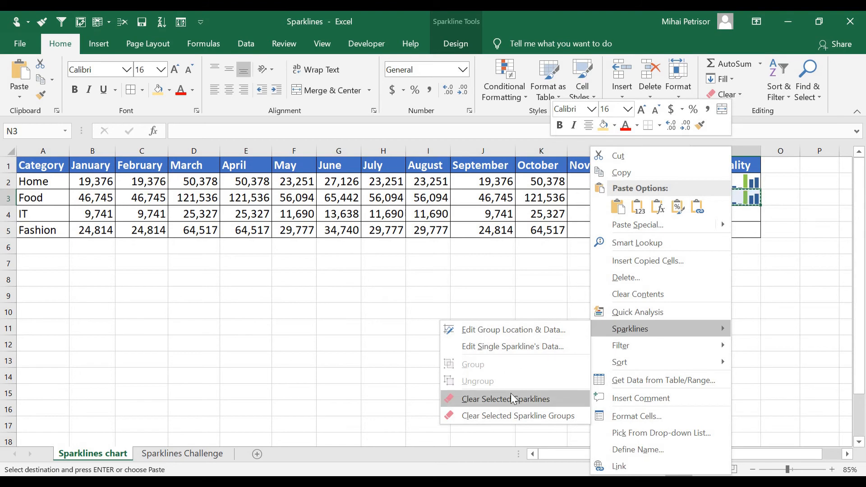
left_click(516, 330)
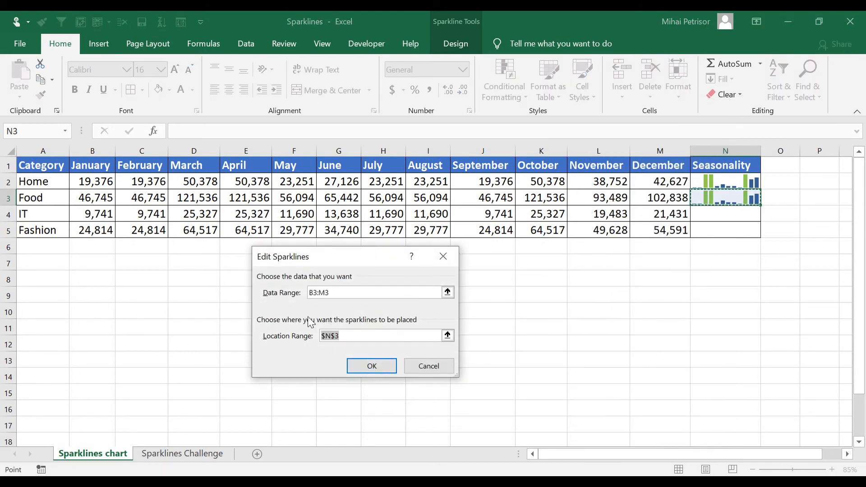
left_click(337, 292)
left_click(447, 292)
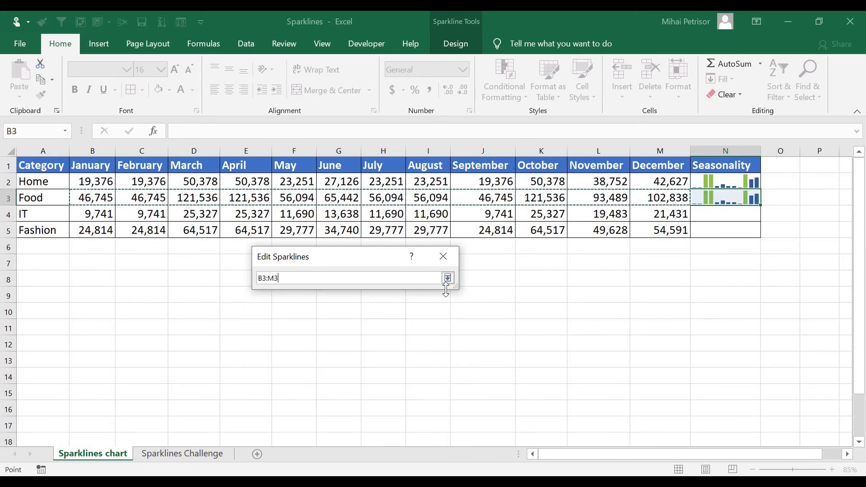
left_click_drag(93, 197, 665, 198)
left_click(447, 278)
left_click(370, 365)
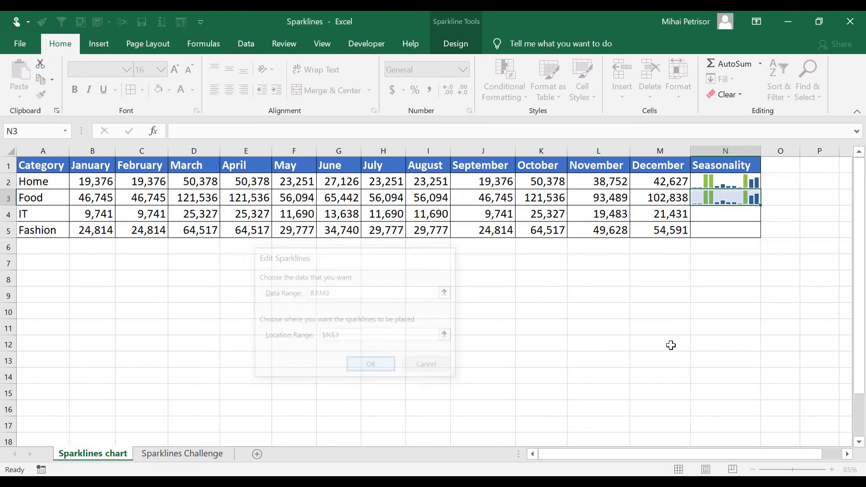
Copy the Food row's sparkline from N3 into the IT and Fashion rows' Seasonality cells N4 and N5
left_click(724, 216)
left_click(736, 199)
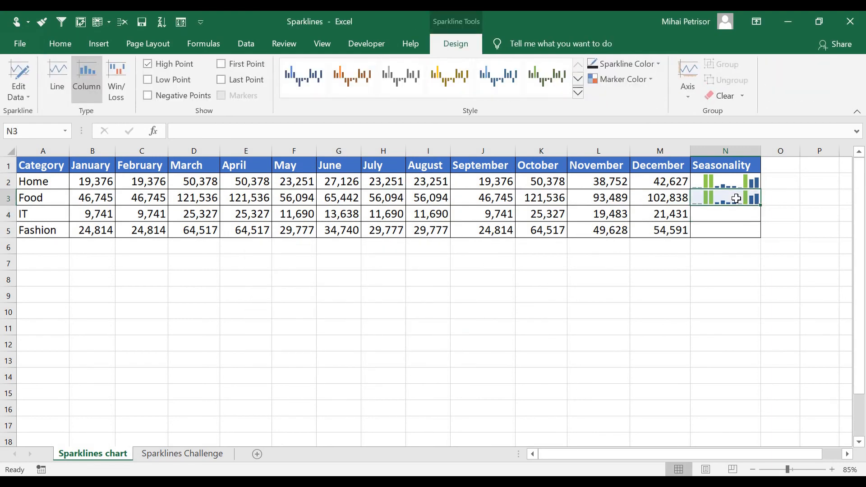
left_click_drag(725, 215, 720, 229)
key("ctrl+v")
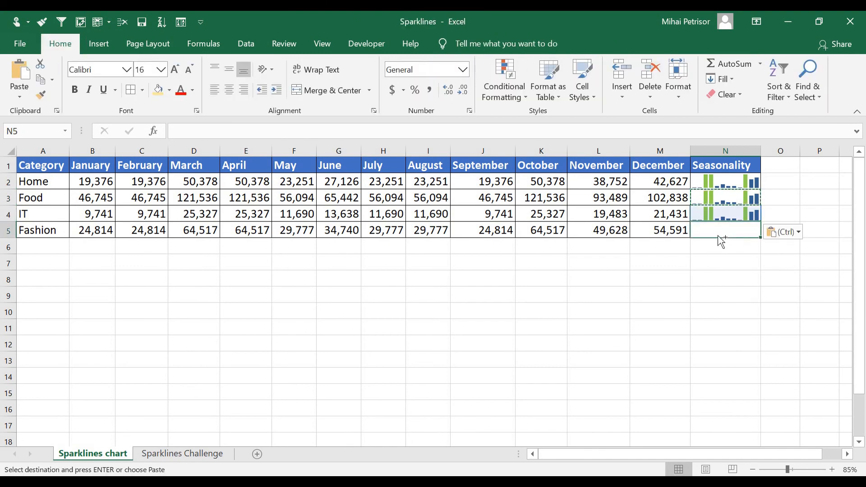
key("ctrl")
key("Escape")
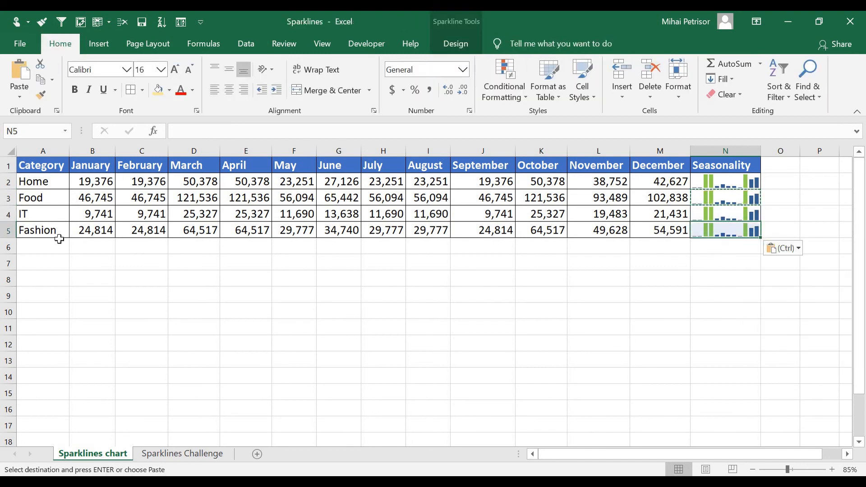
left_click(189, 230)
left_click(195, 199)
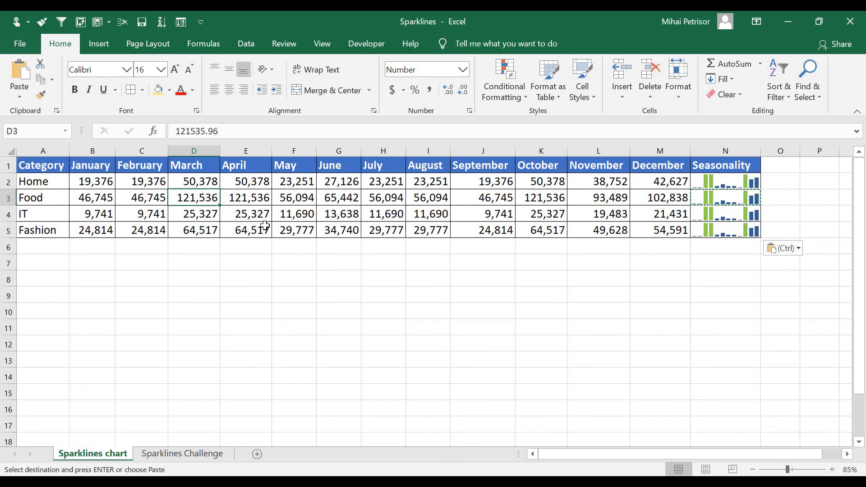
left_click(248, 230)
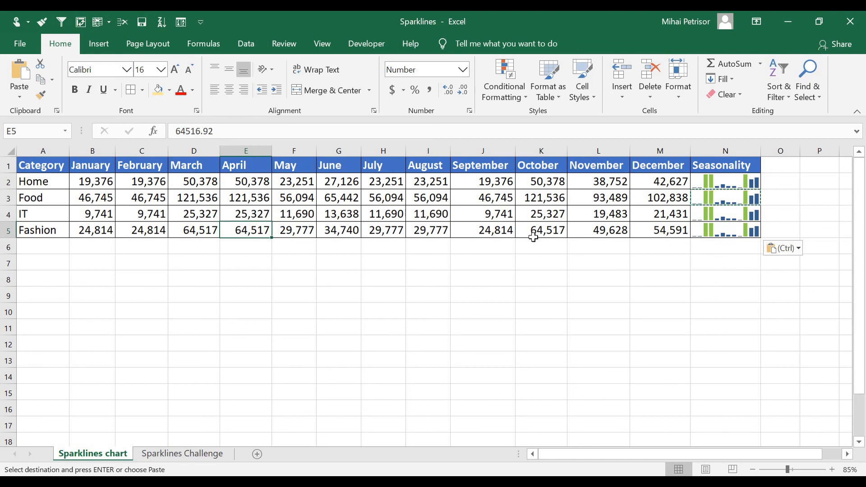
Change the Fashion row's August value in I5 to 109000 and widen the August column to fit it
left_click(440, 227)
type("1")
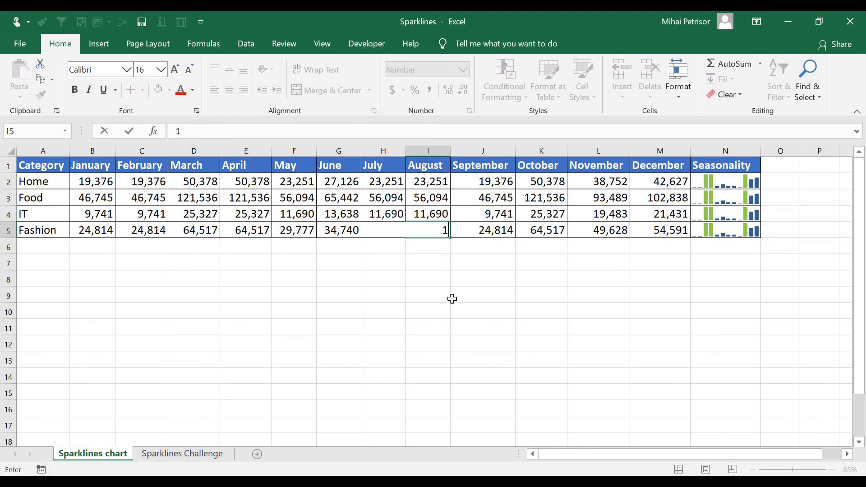
type("09000")
left_click(451, 299)
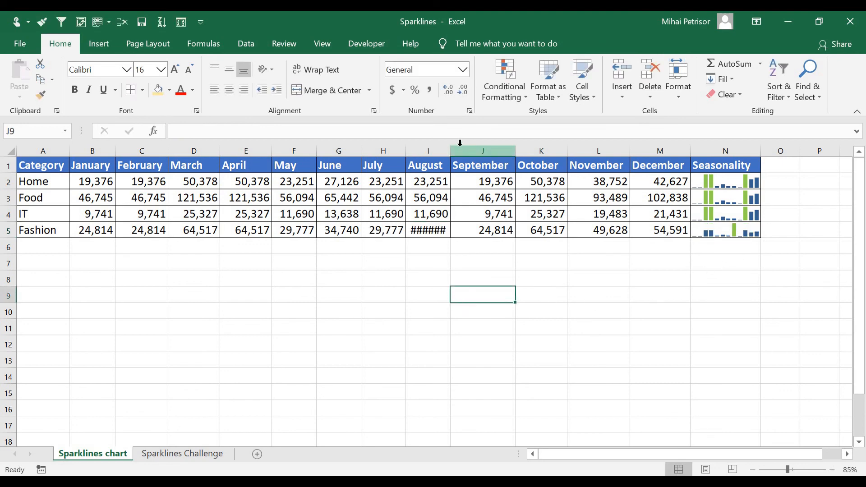
left_click_drag(454, 155, 460, 155)
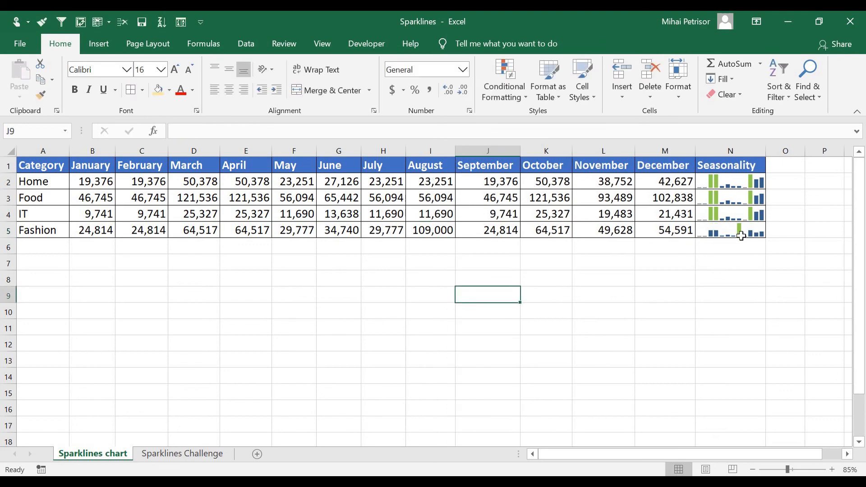